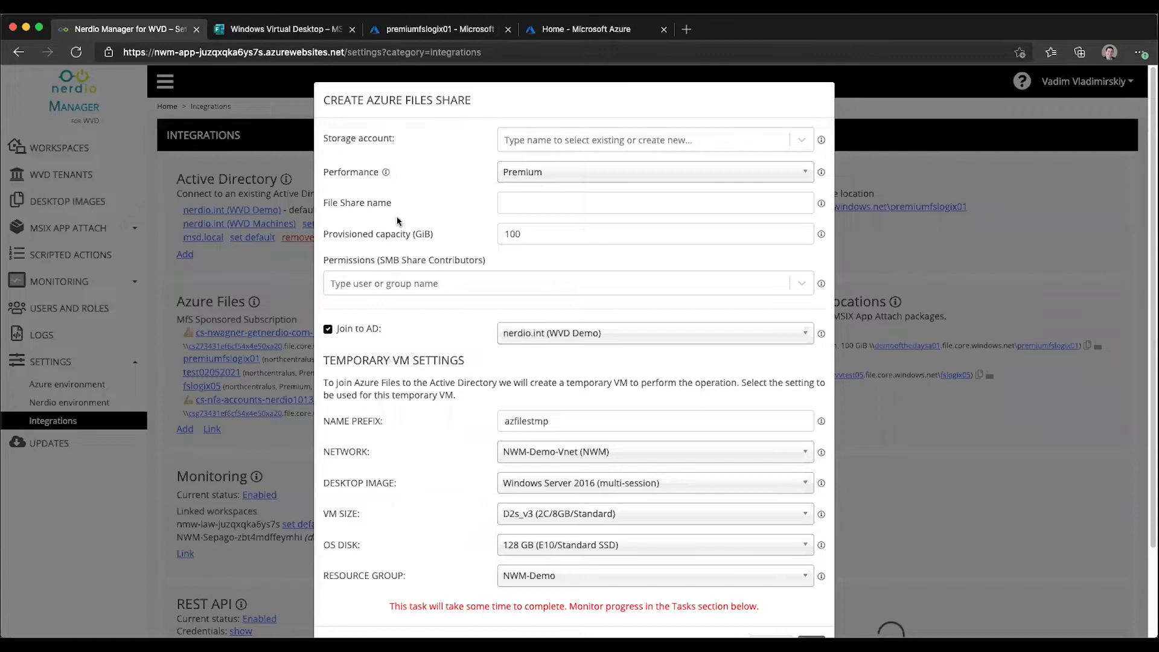
# Step: Specify Feb07StorageAccount01 as a new storage account for the Azure Files share
pyautogui.click(539, 140)
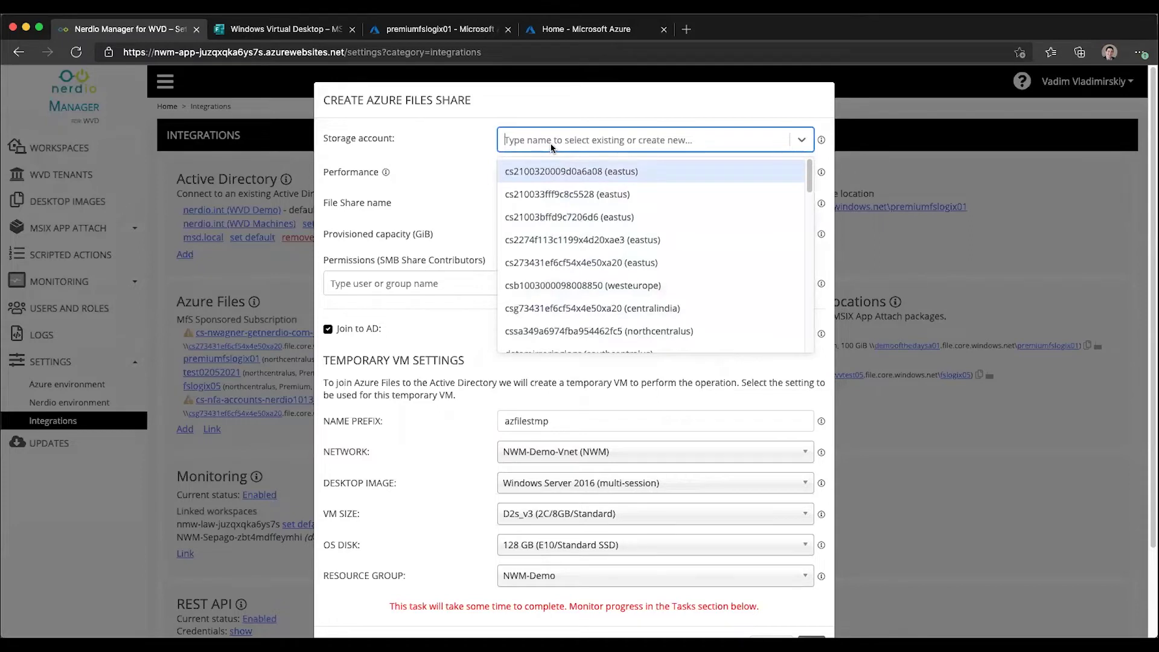
pyautogui.write('Fe')
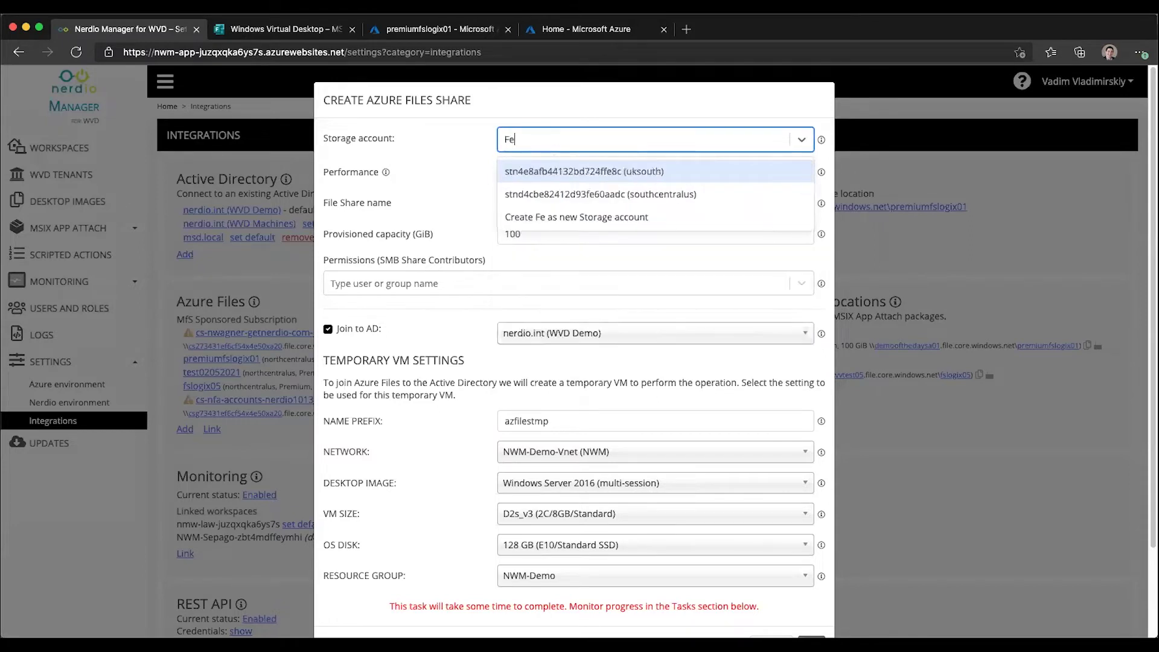
pyautogui.write('b07S')
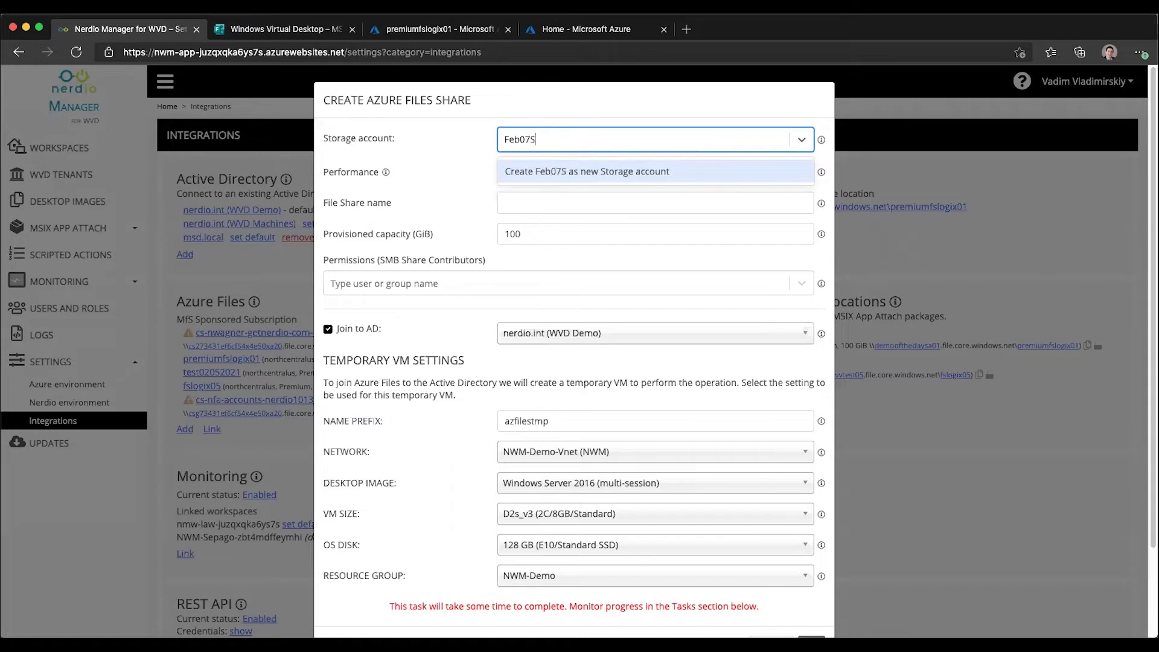
pyautogui.write('torageAccount01')
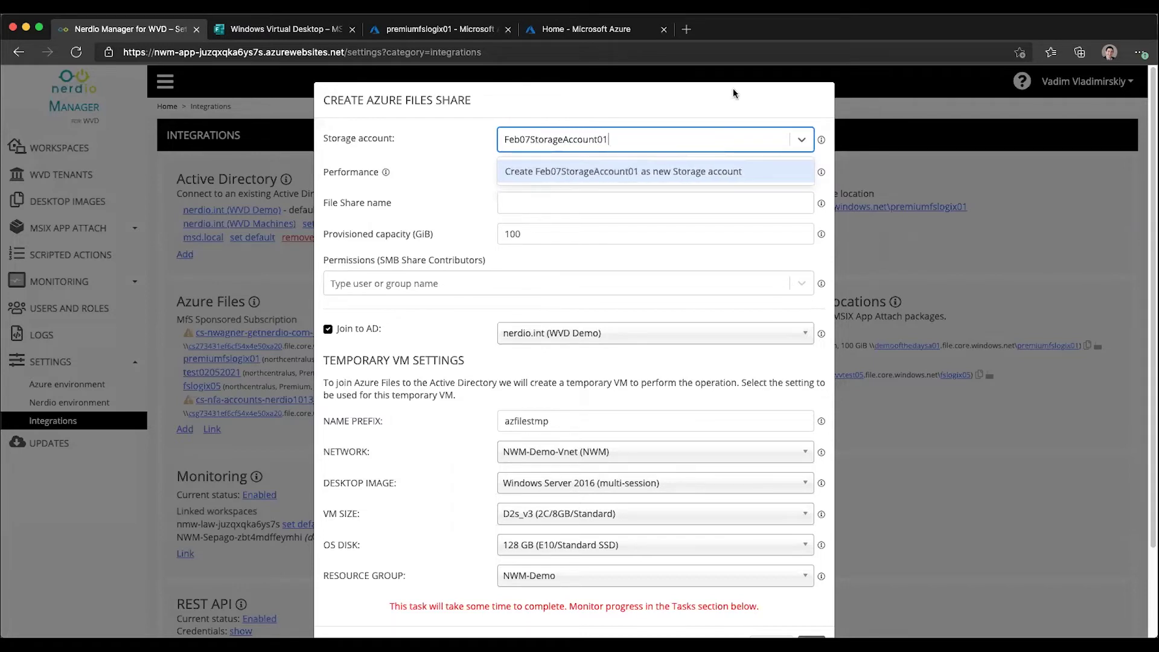
pyautogui.click(560, 174)
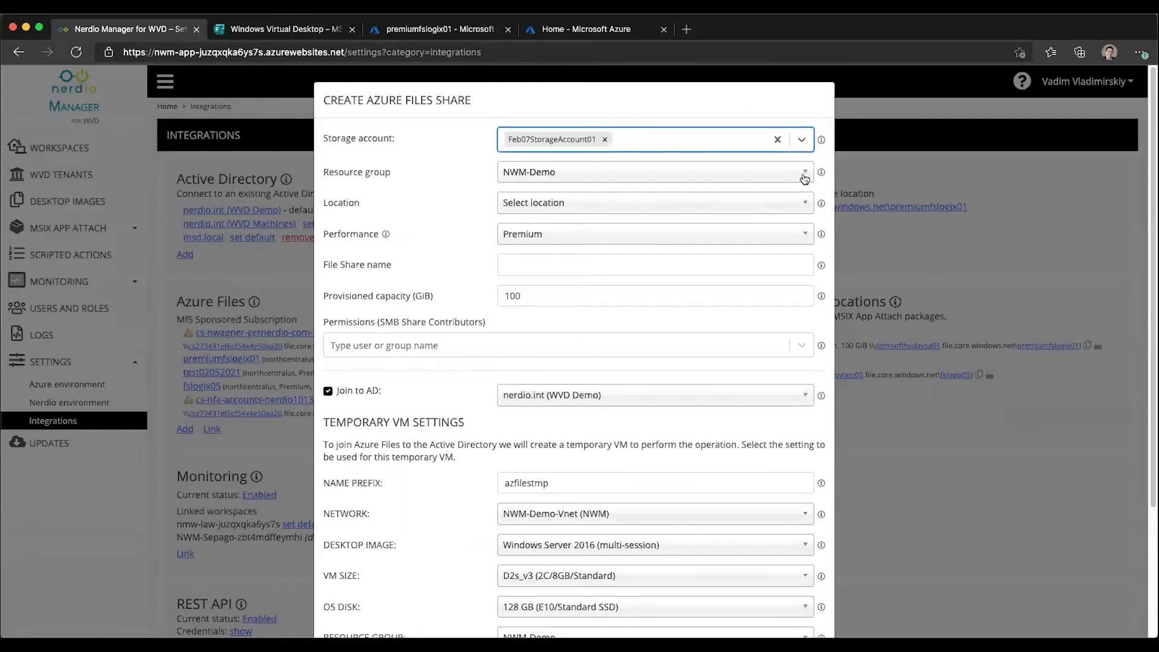
# Step: Keep NWM-Demo as the storage account's resource group and set its location to East US
pyautogui.click(804, 179)
pyautogui.click(527, 166)
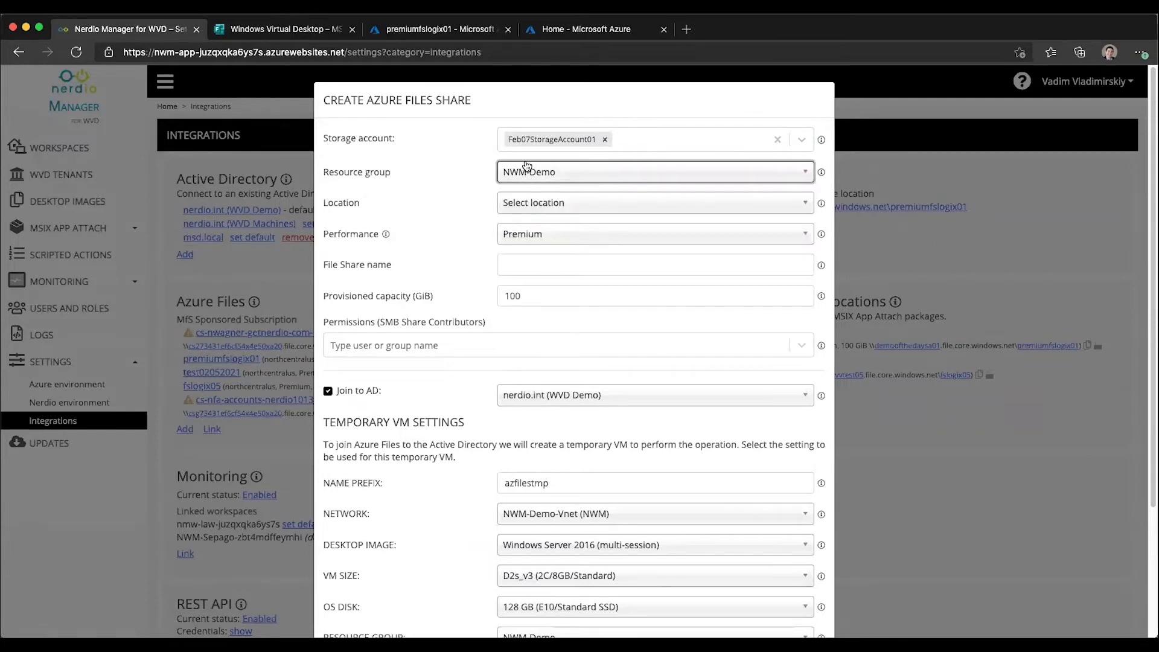
pyautogui.click(513, 205)
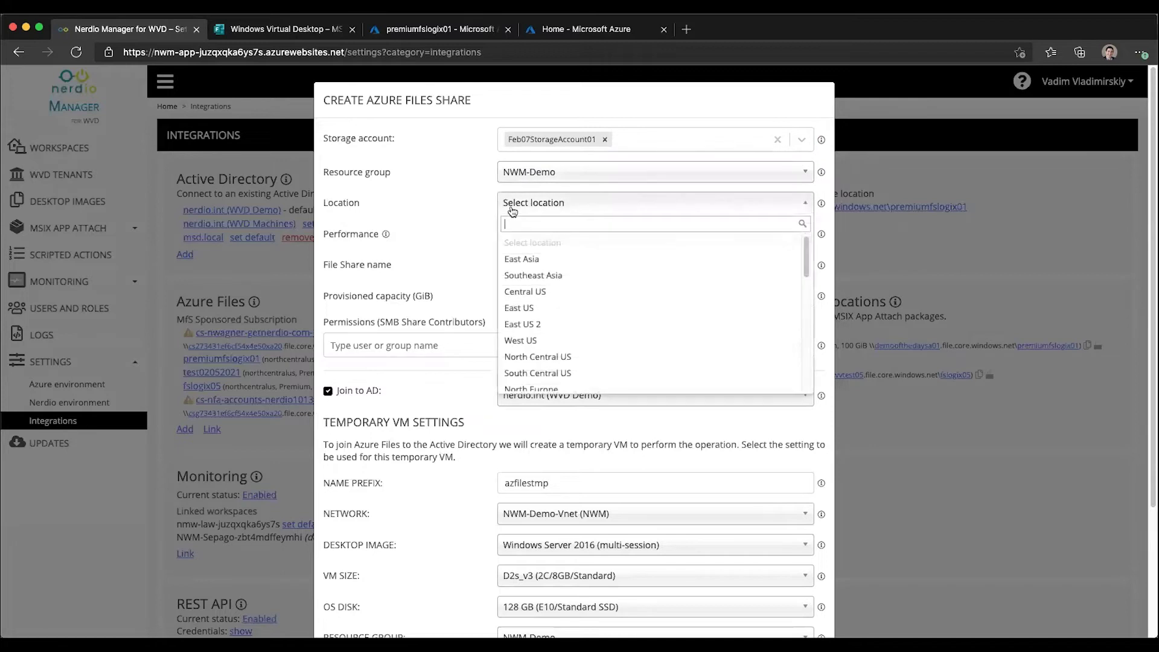
pyautogui.click(534, 308)
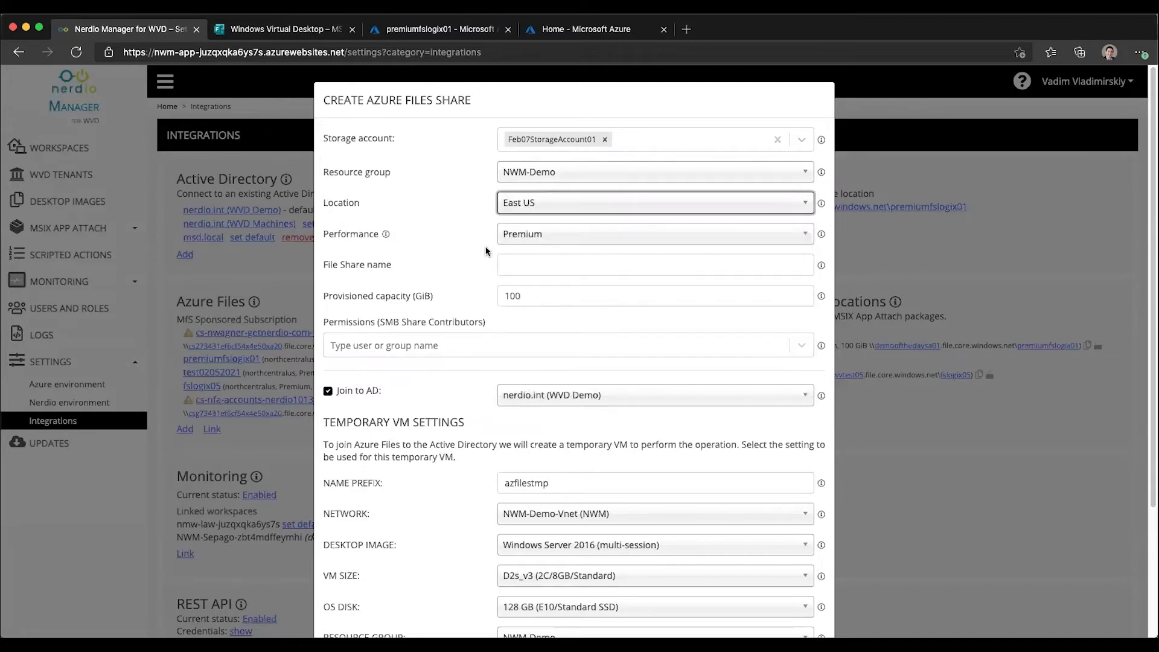
# Step: Keep the performance tier at Premium and name the file share fslogix01
pyautogui.click(537, 239)
pyautogui.click(537, 239)
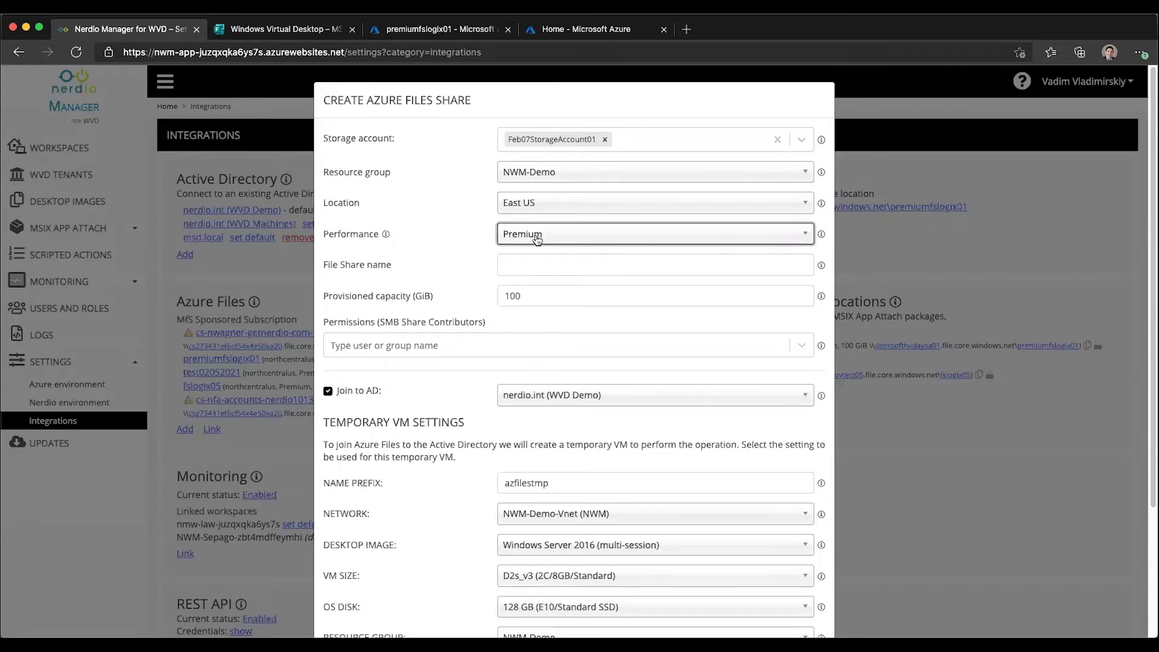
pyautogui.click(525, 268)
pyautogui.write('f')
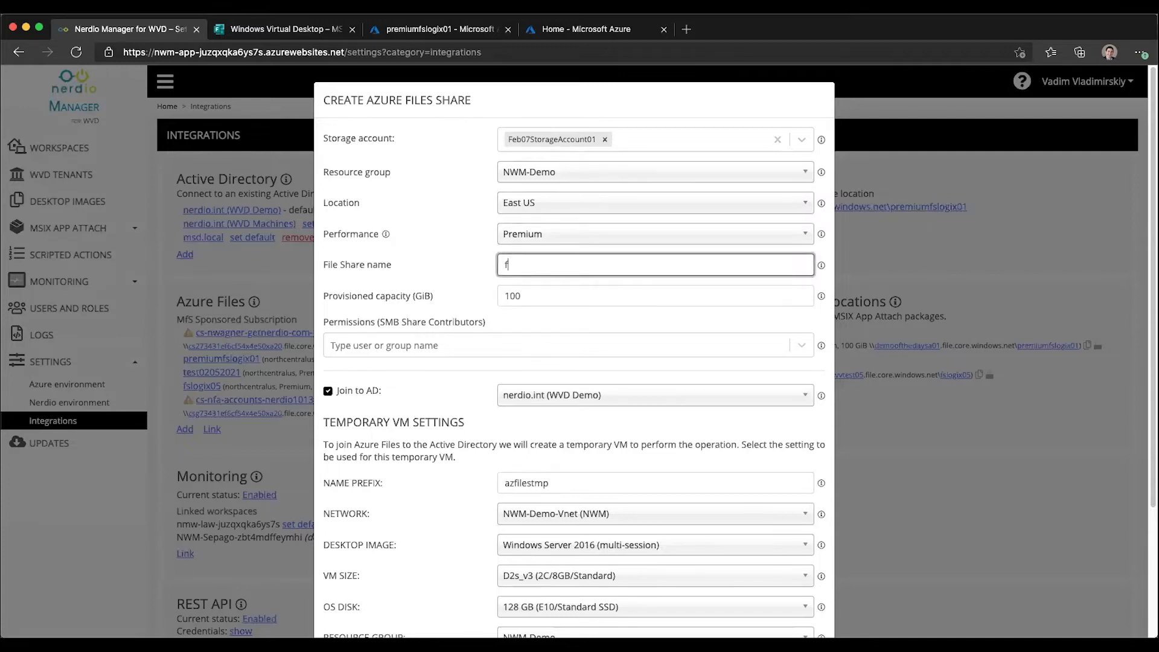
pyautogui.write('slogix01')
# Step: Add the NMW Tester user and the Marketing Department Group as SMB share contributors
pyautogui.click(521, 346)
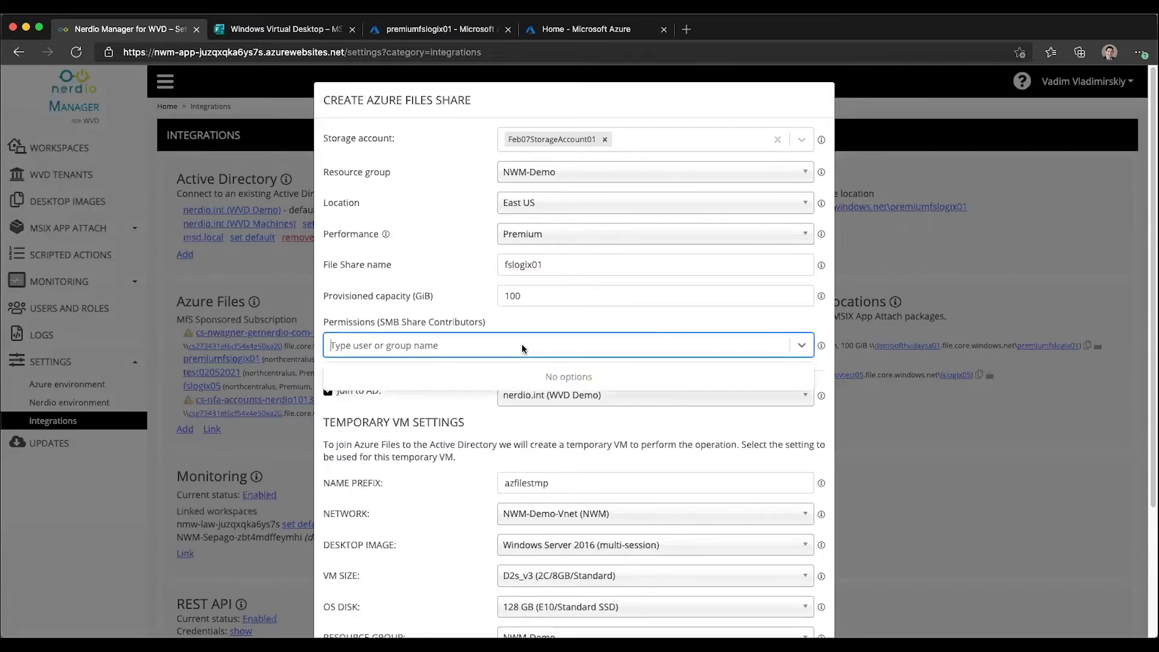
pyautogui.write('nmwtester')
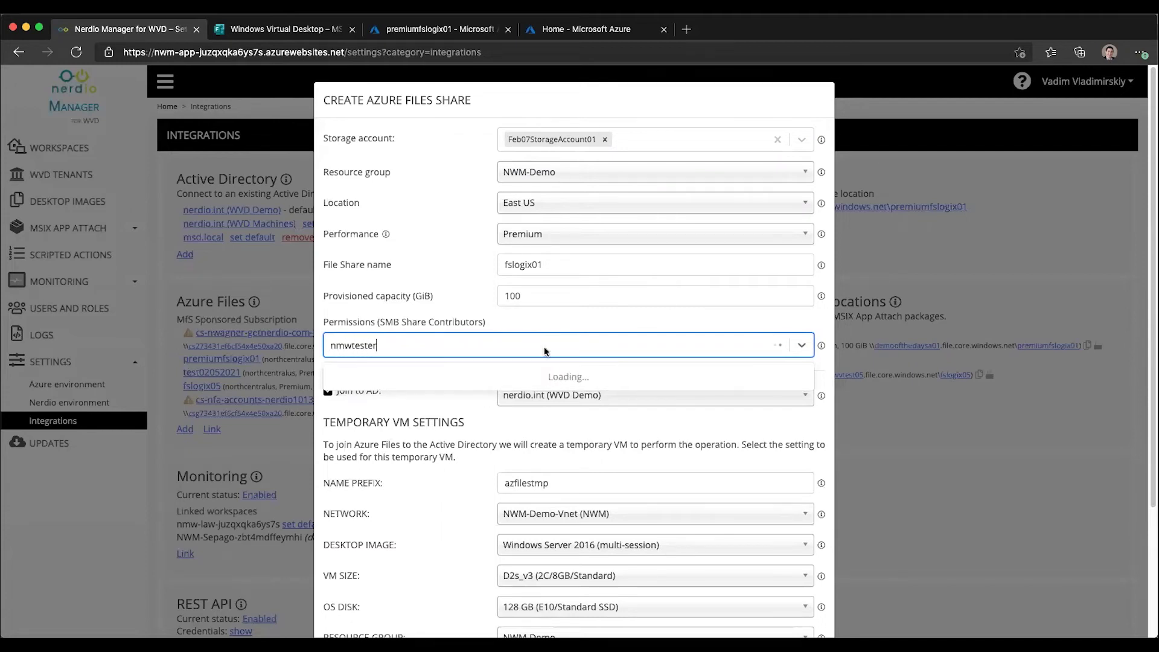
pyautogui.click(410, 378)
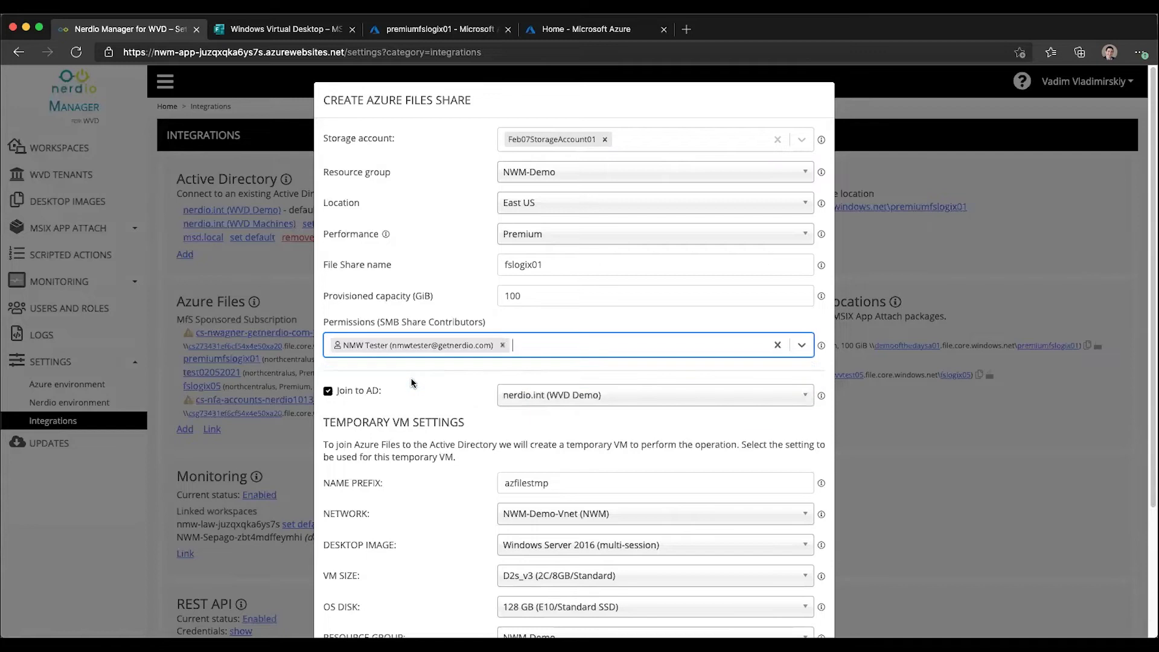
pyautogui.write('market')
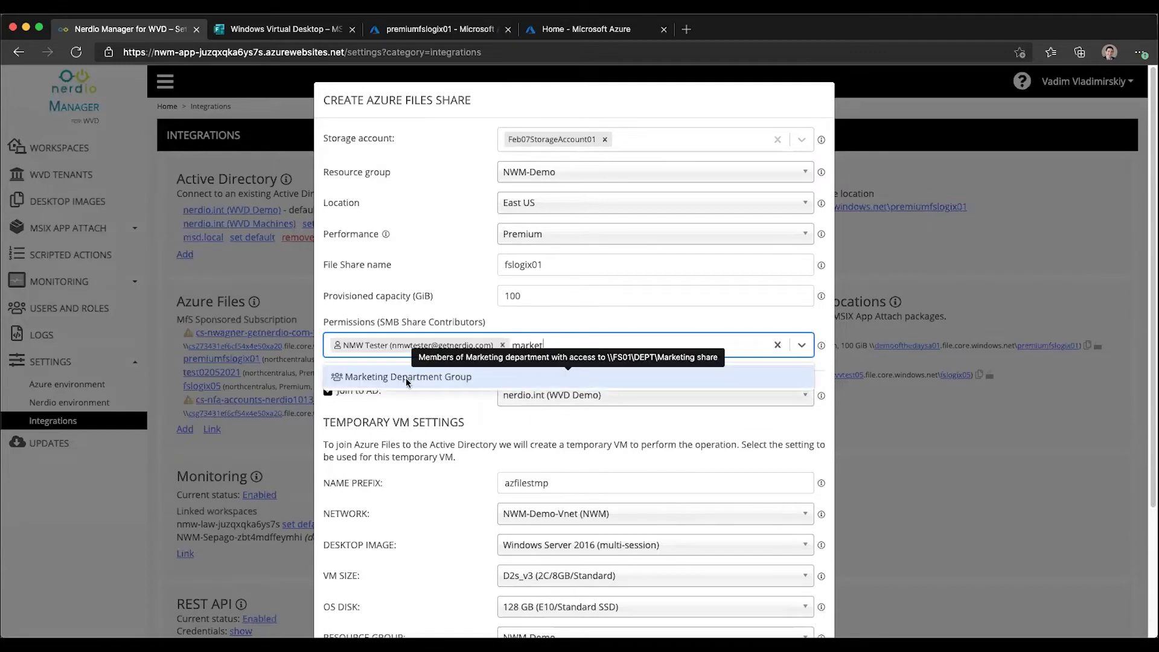
pyautogui.click(366, 374)
# Step: Disable joining the file share to AD, and enable it again
pyautogui.scroll(-5, 444, 412)
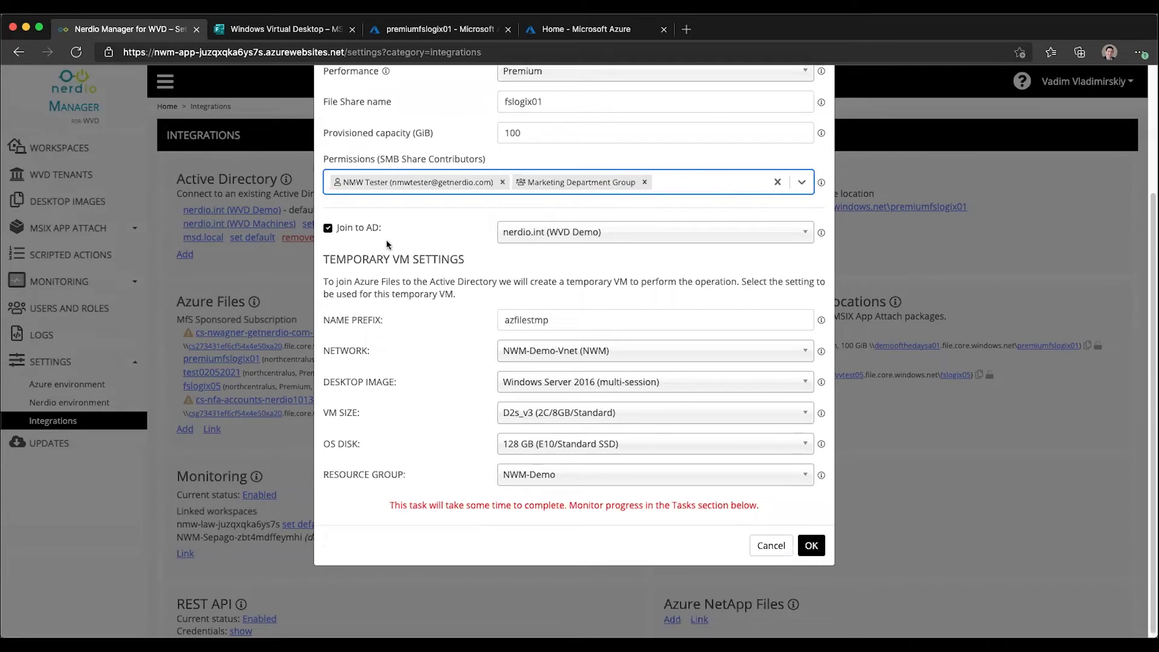
pyautogui.click(328, 229)
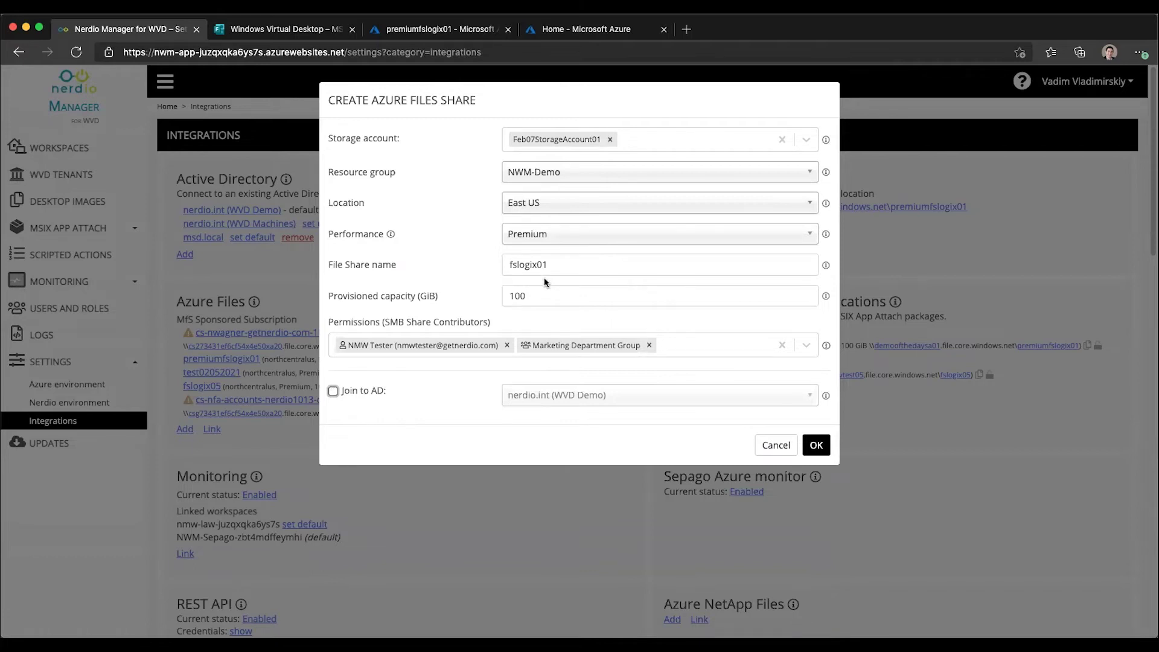
pyautogui.click(333, 391)
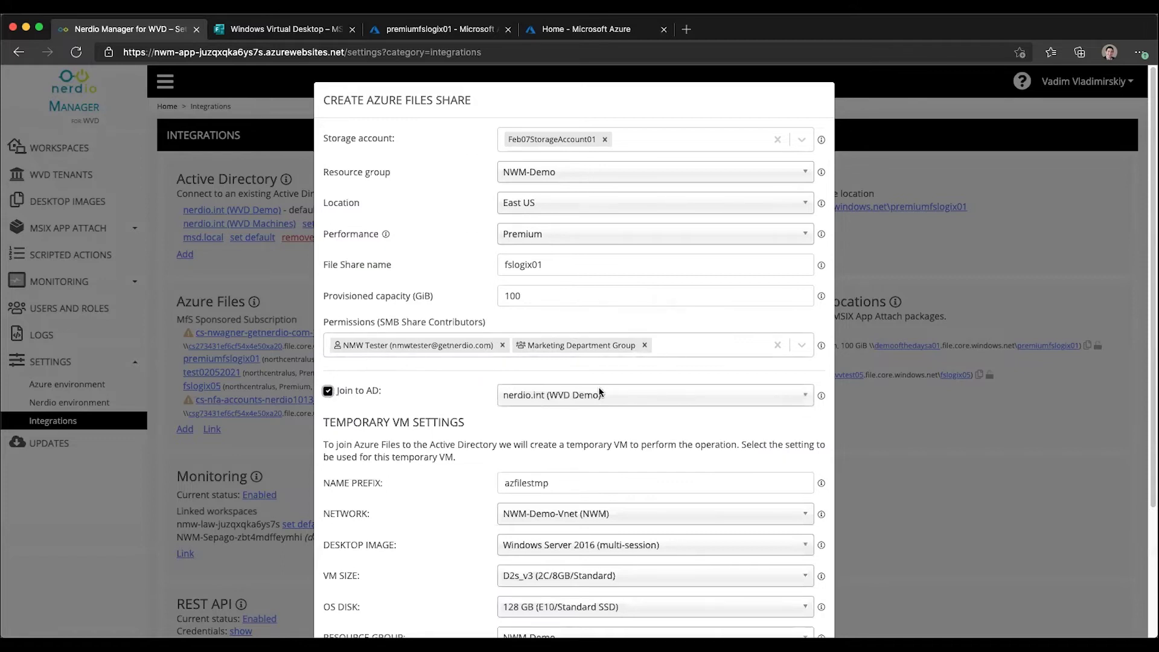
# Step: Try Azure AD DS as the directory to join, and switch back to the nerdio.int (WVD Demo) profile
pyautogui.click(559, 401)
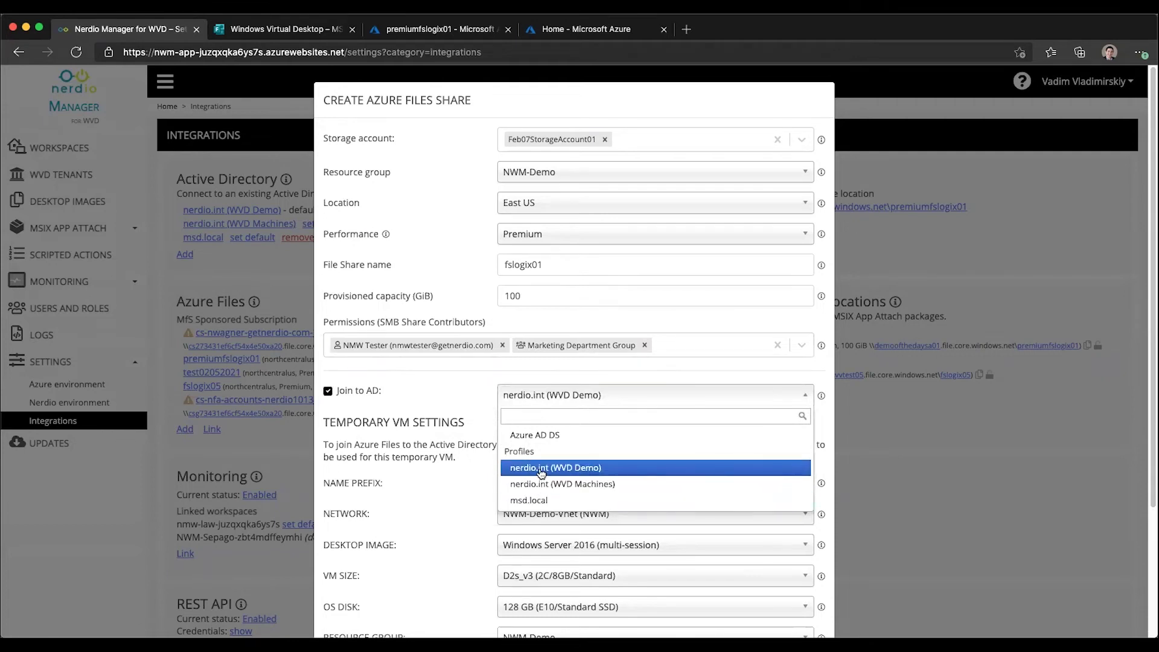
pyautogui.click(541, 438)
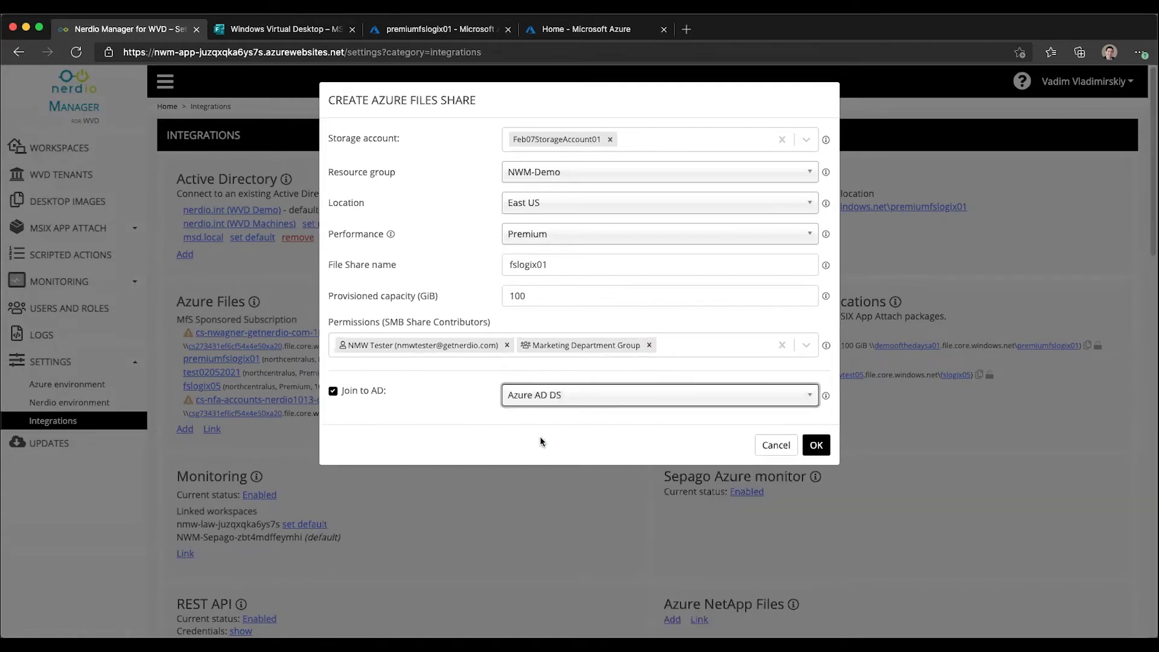
pyautogui.click(554, 404)
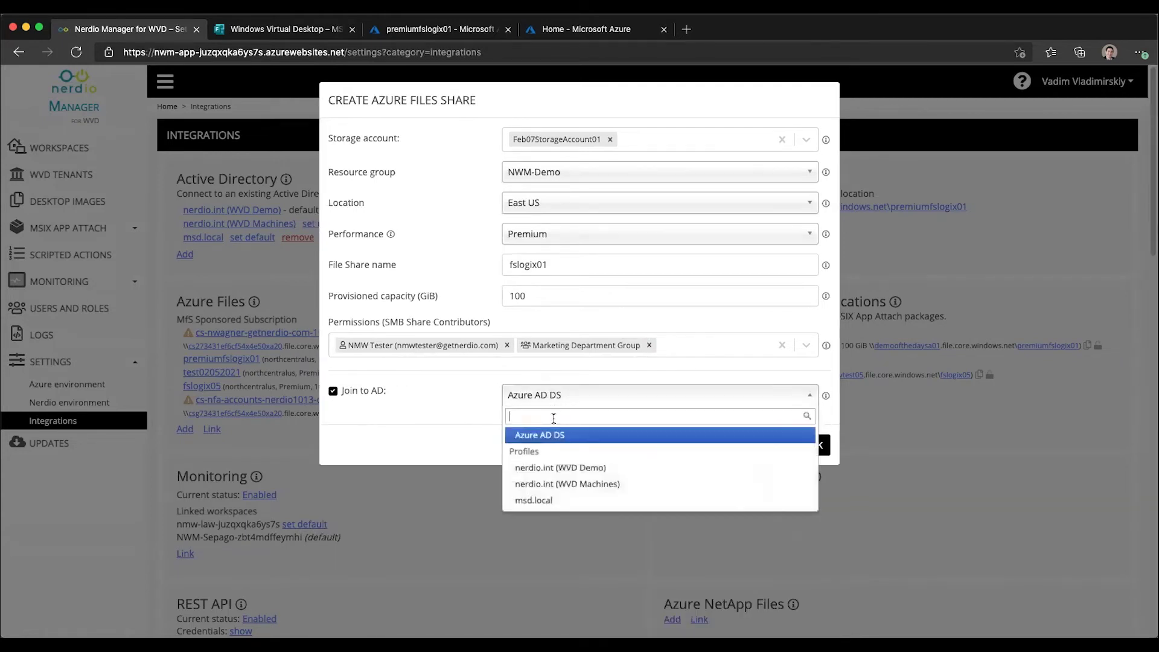
pyautogui.click(549, 470)
pyautogui.scroll(-2, 548, 459)
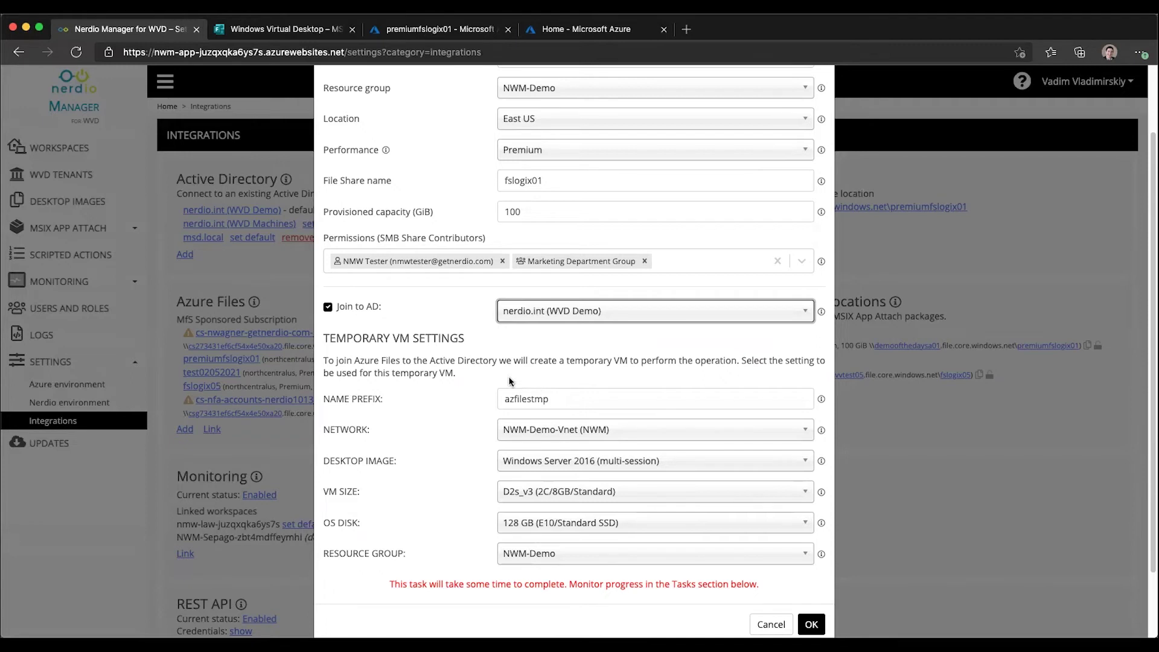
pyautogui.scroll(3, 509, 375)
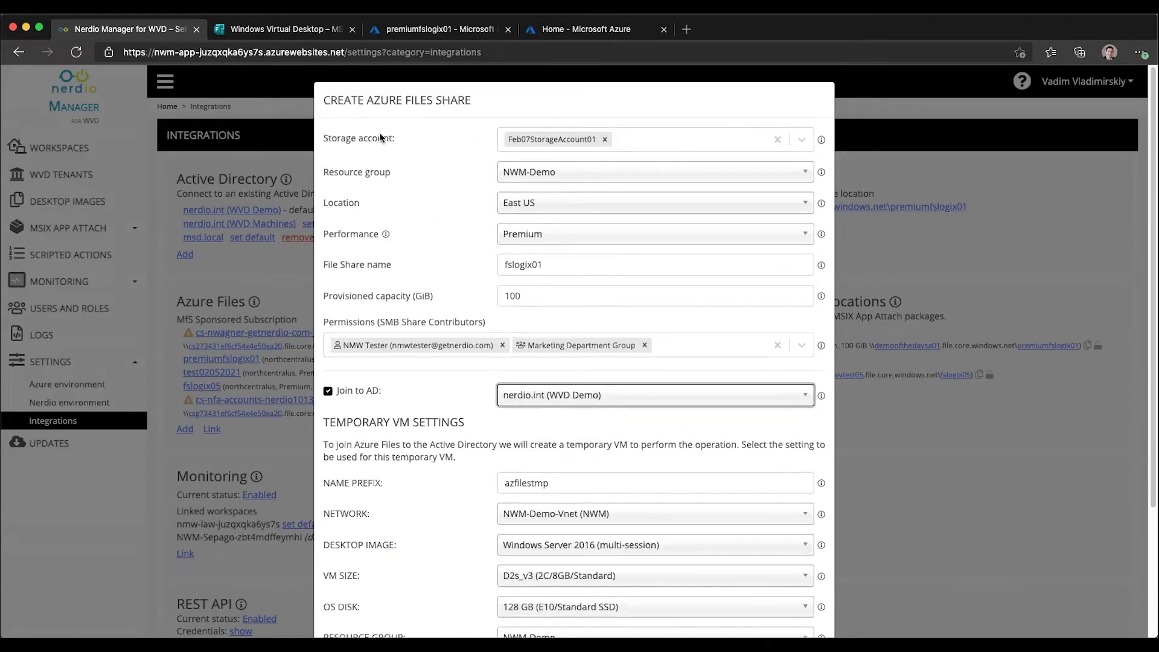
pyautogui.click(605, 139)
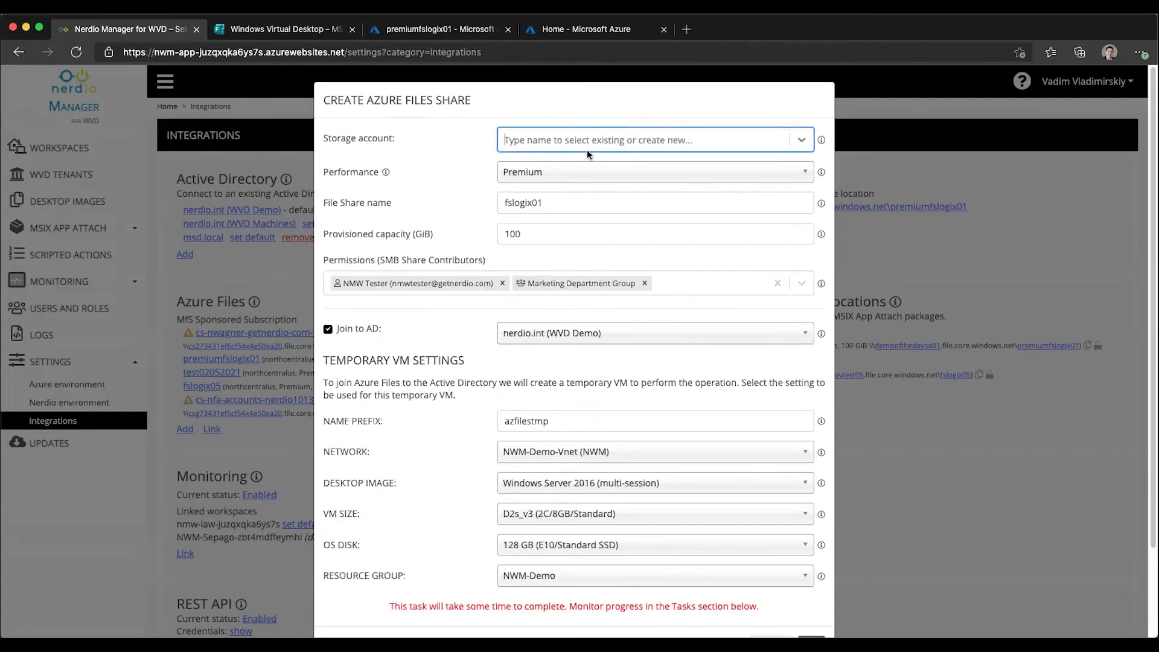
pyautogui.click(590, 142)
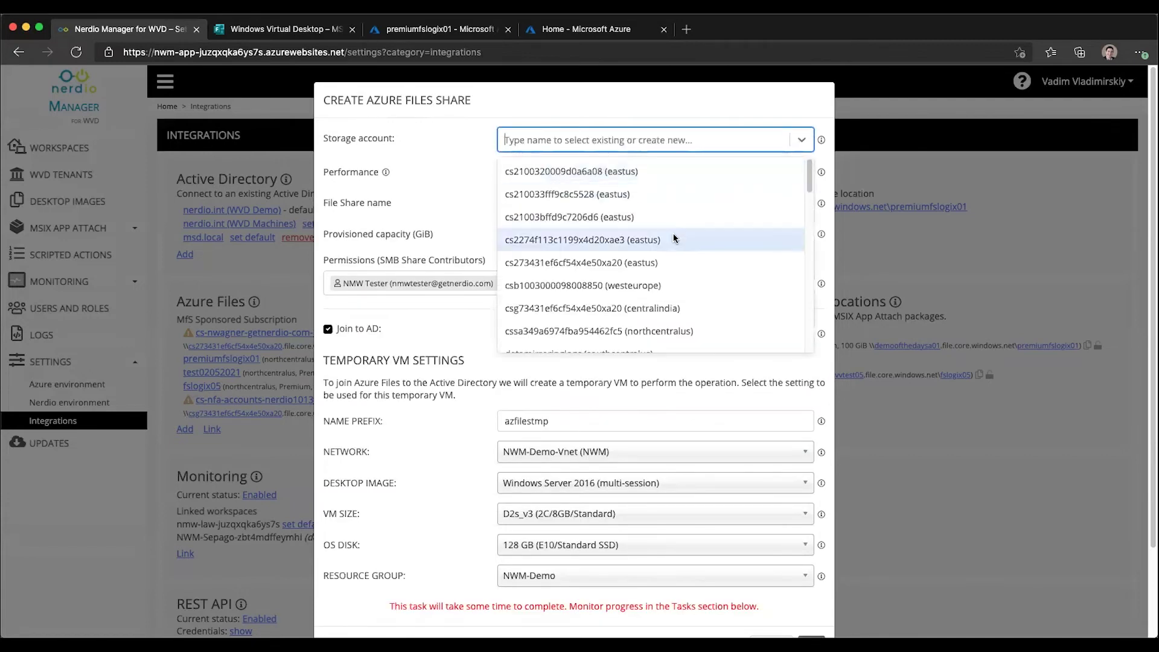
pyautogui.click(578, 279)
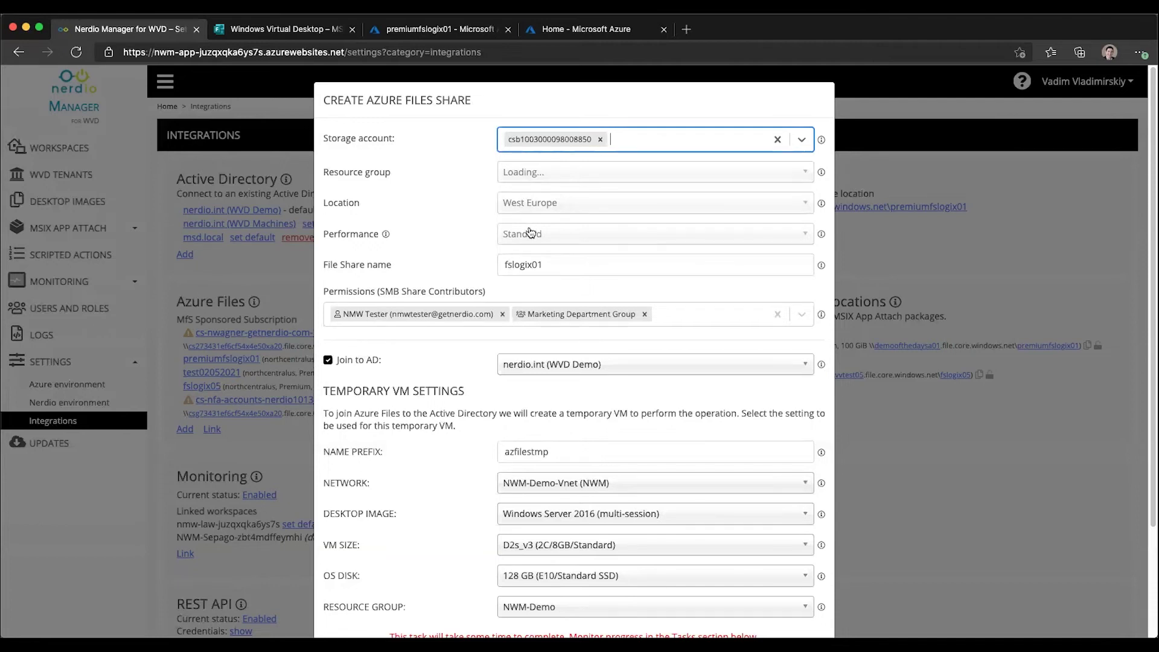
# Step: Remove the selected storage account and abandon the creation of the fslogix01 share
pyautogui.moveTo(546, 265); pyautogui.dragTo(474, 255)
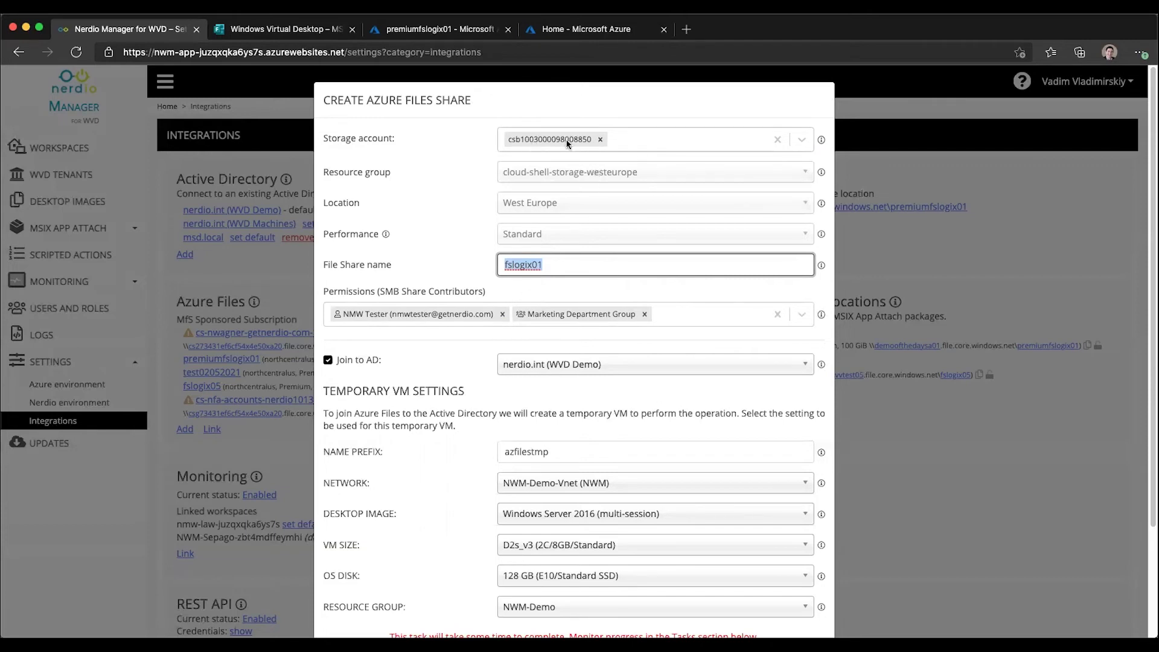
pyautogui.click(599, 140)
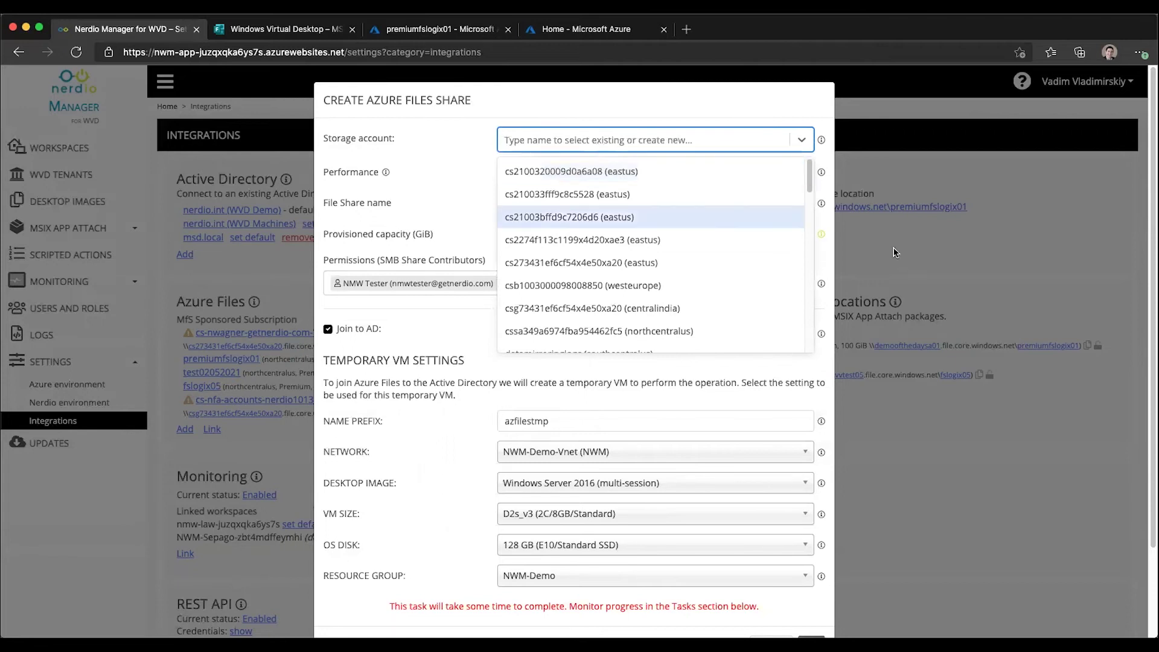
pyautogui.press('Escape')
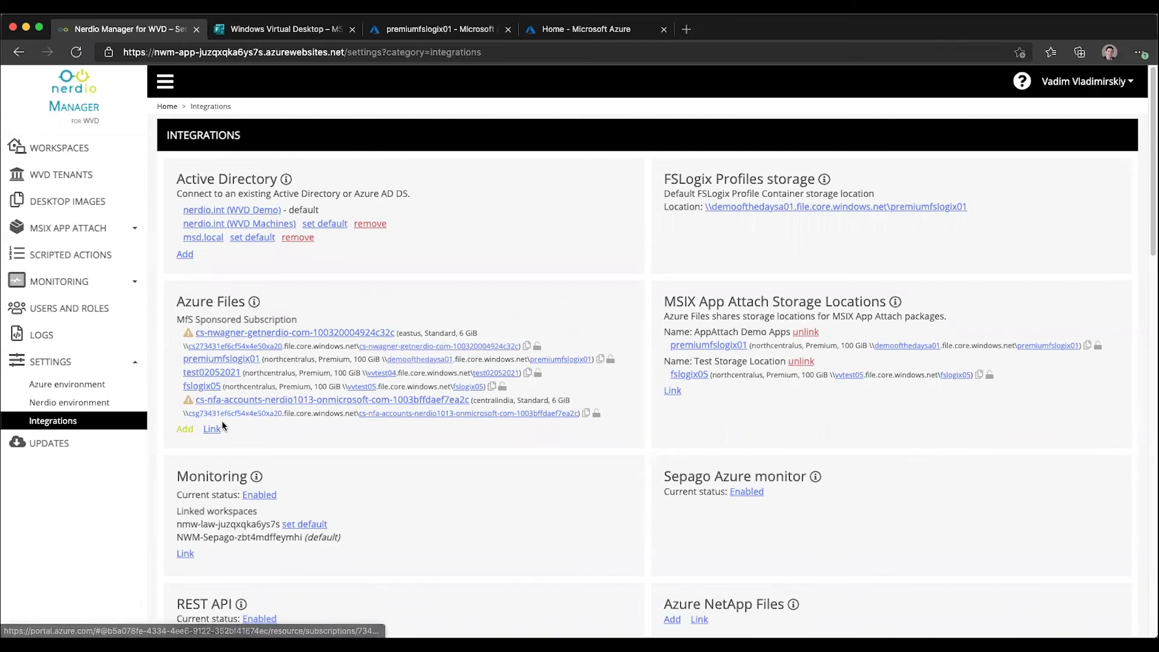
# Step: Start another Azure Files share with the existing demoofthedaysa01 storage account, and cancel its creation
pyautogui.click(185, 429)
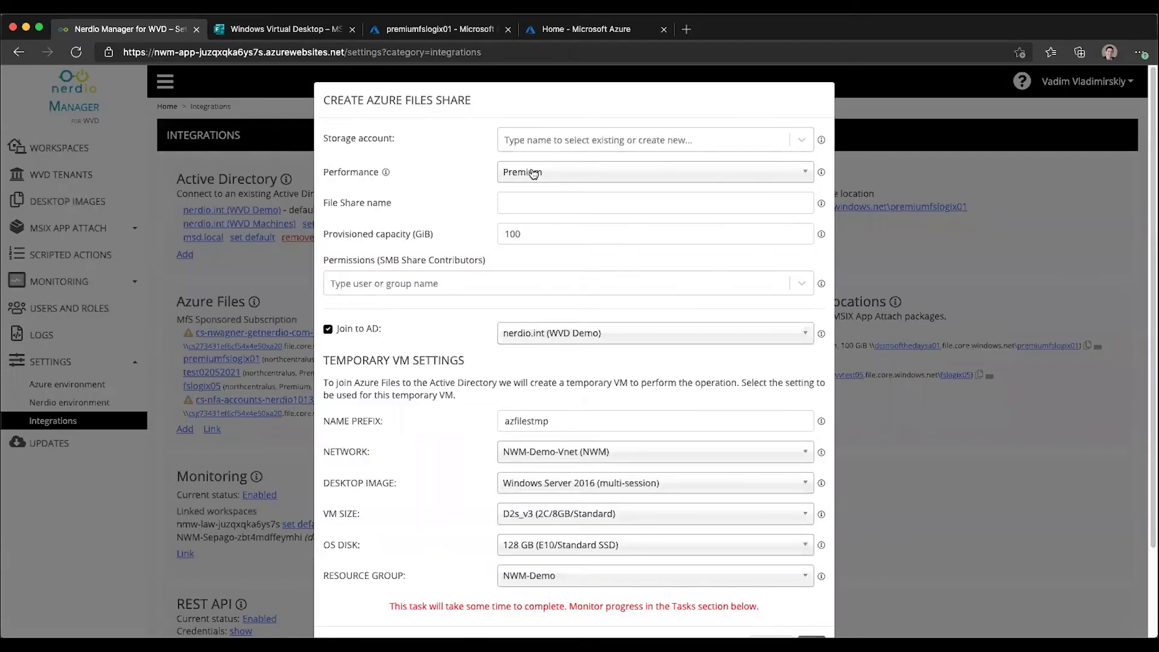
pyautogui.click(539, 141)
pyautogui.write('demo')
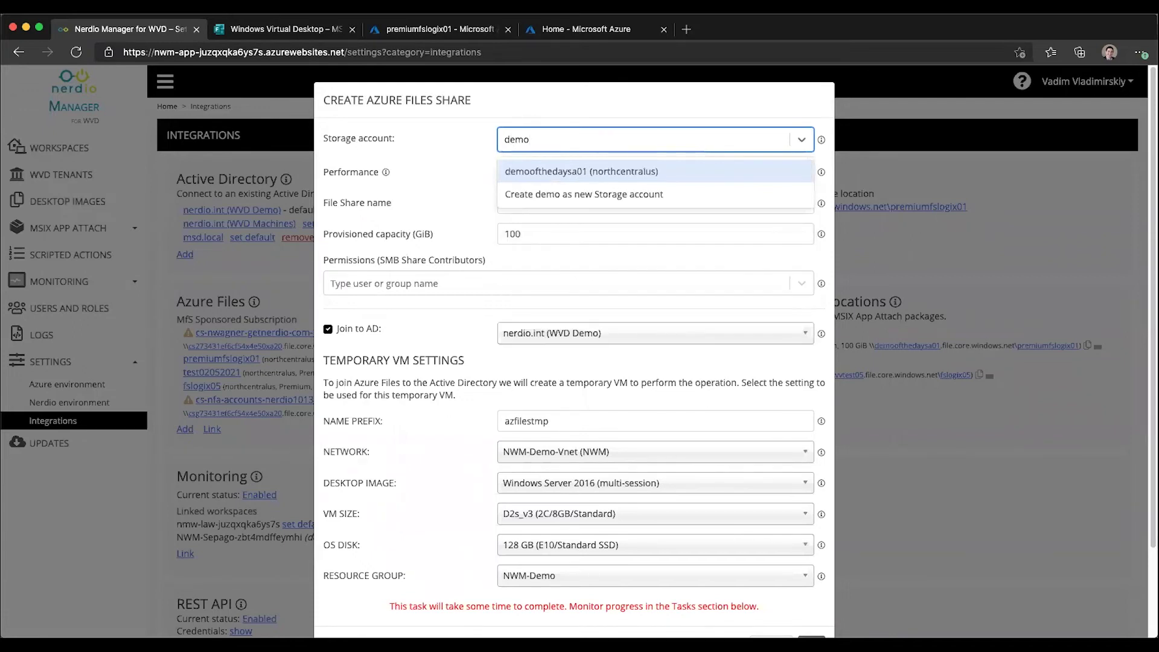
pyautogui.click(543, 171)
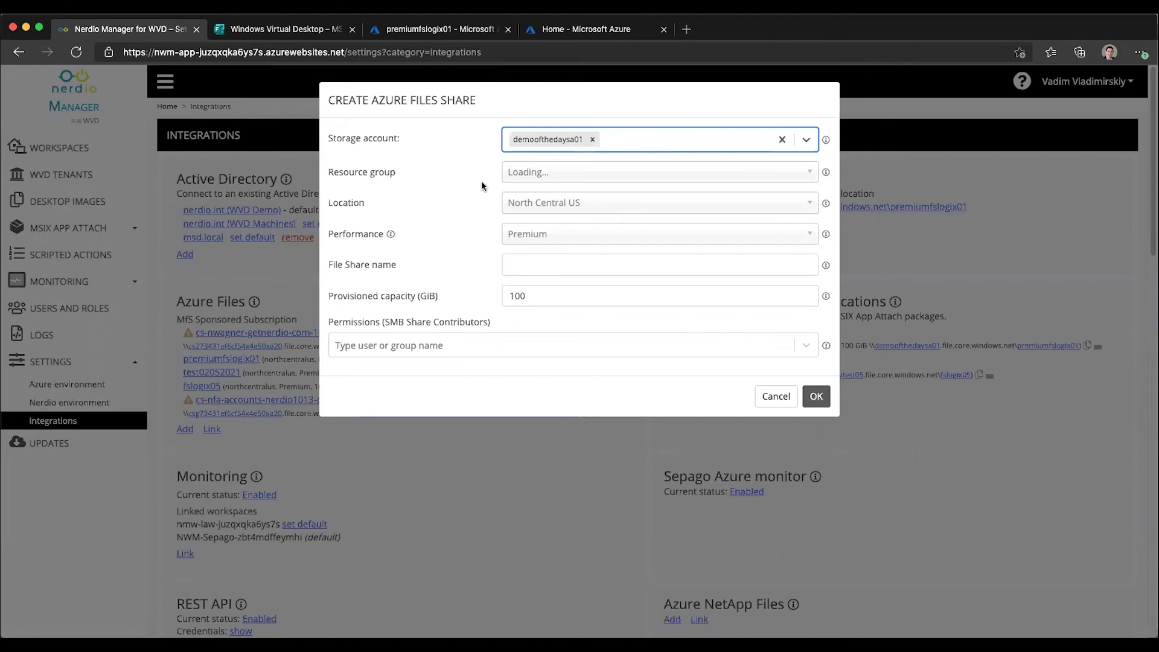
pyautogui.click(767, 398)
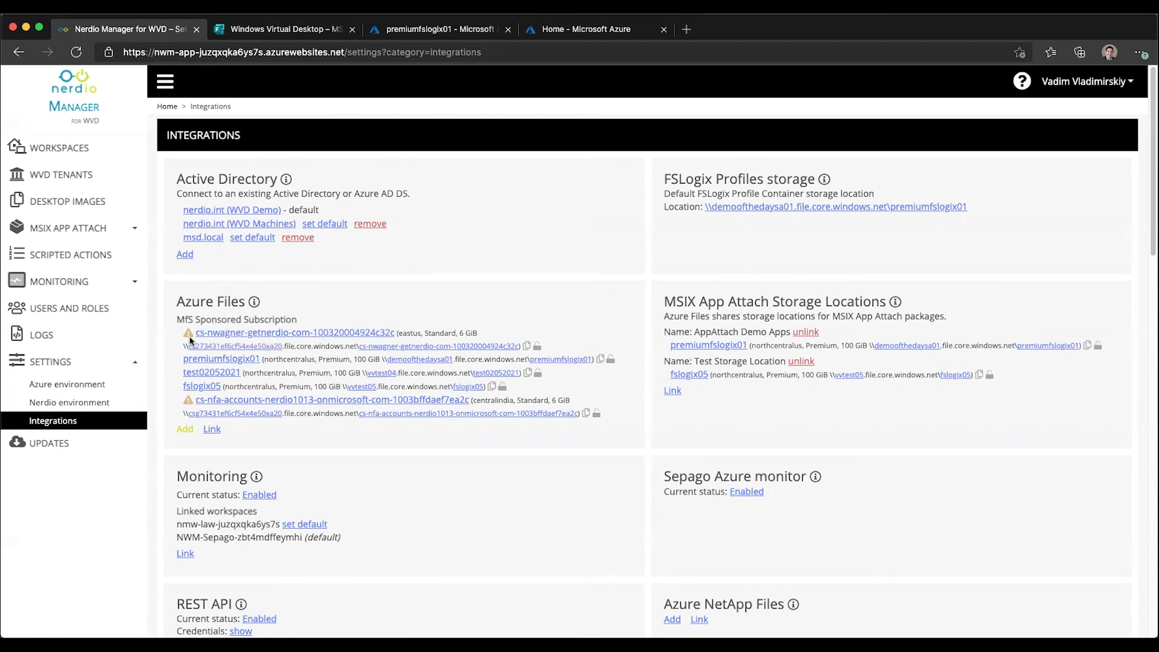
# Step: Open the management settings of the centralindia Azure Files share and switch its Join to AD option off and on
pyautogui.moveTo(190, 335)
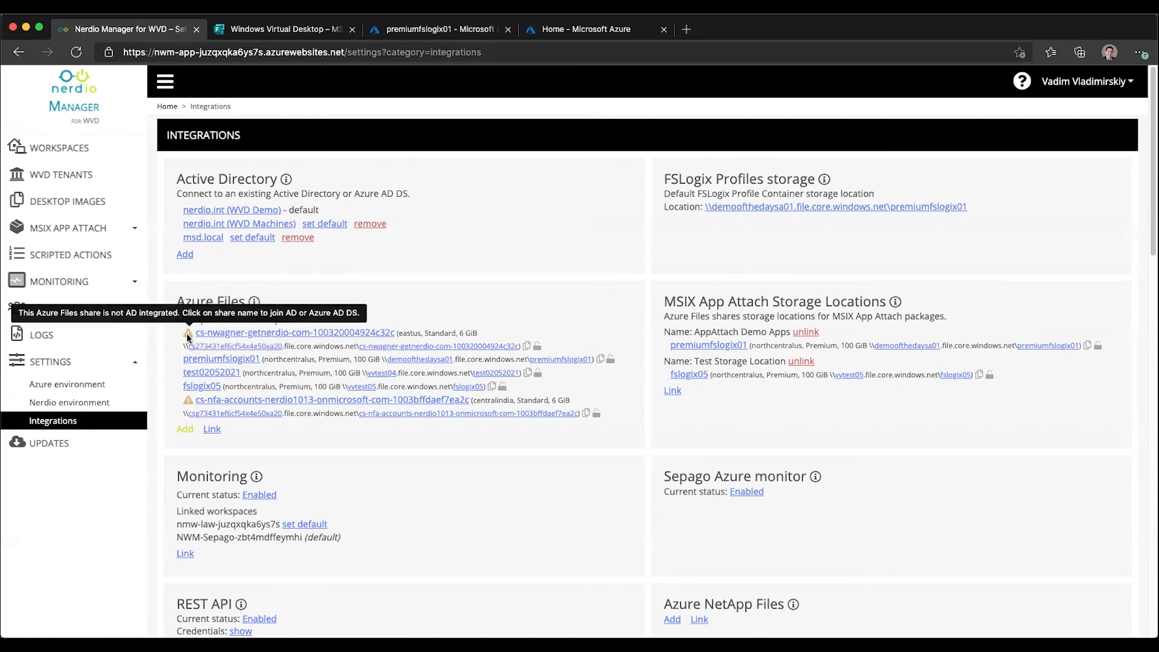
pyautogui.moveTo(190, 397)
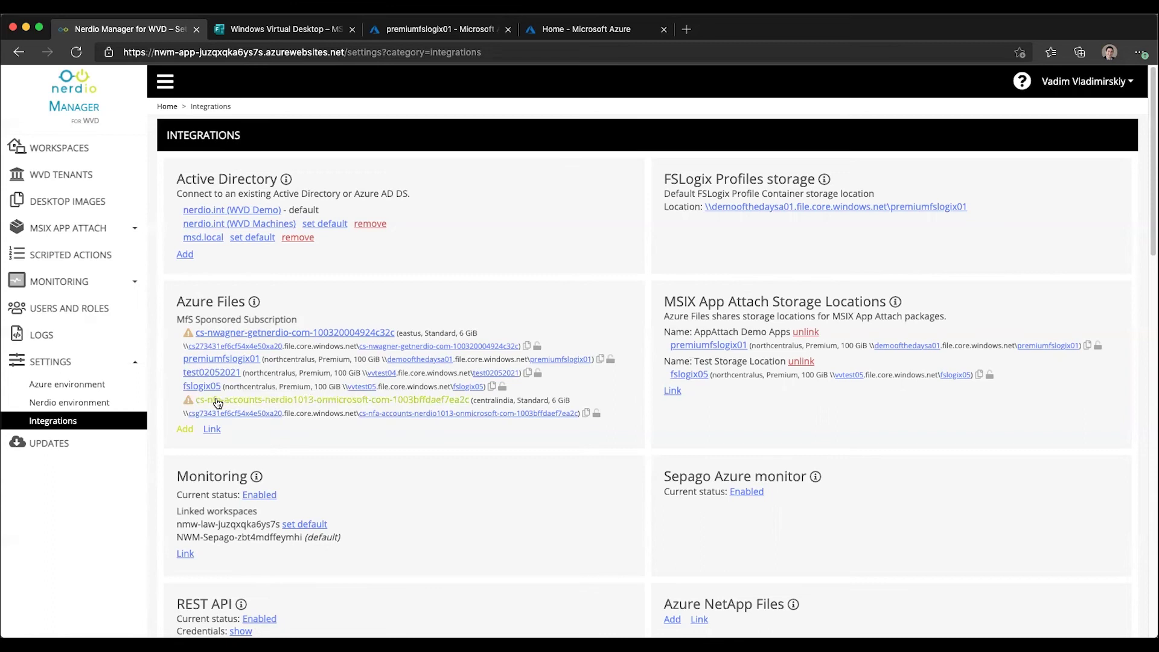
pyautogui.click(218, 403)
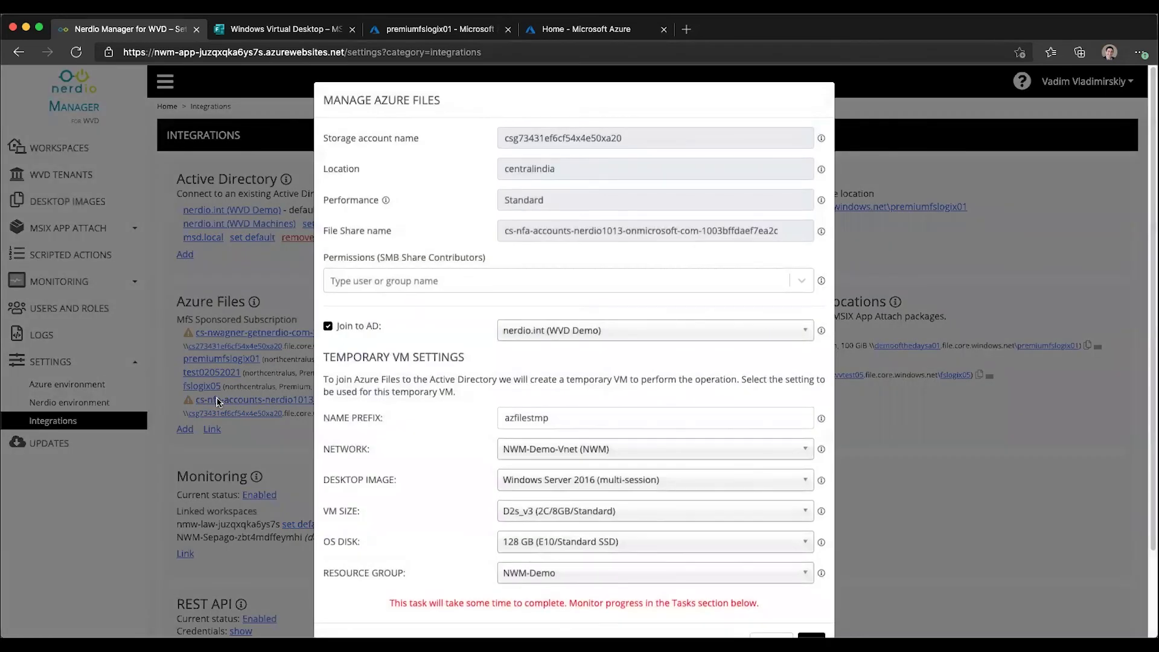
pyautogui.scroll(-2, 476, 283)
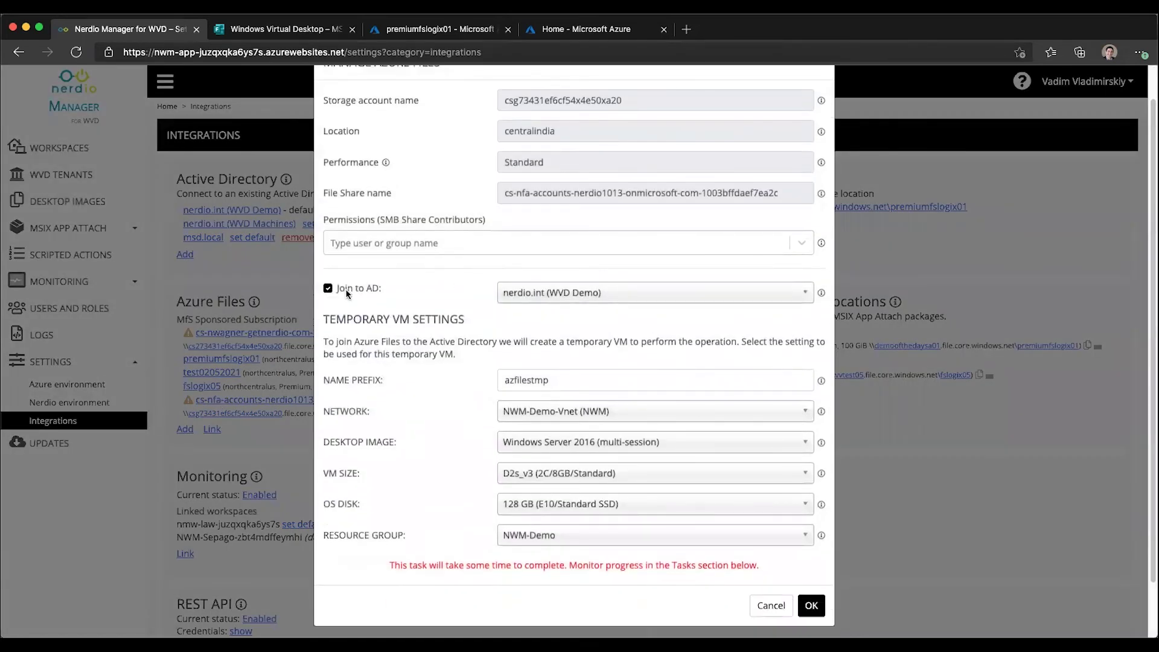
pyautogui.click(347, 294)
pyautogui.click(333, 328)
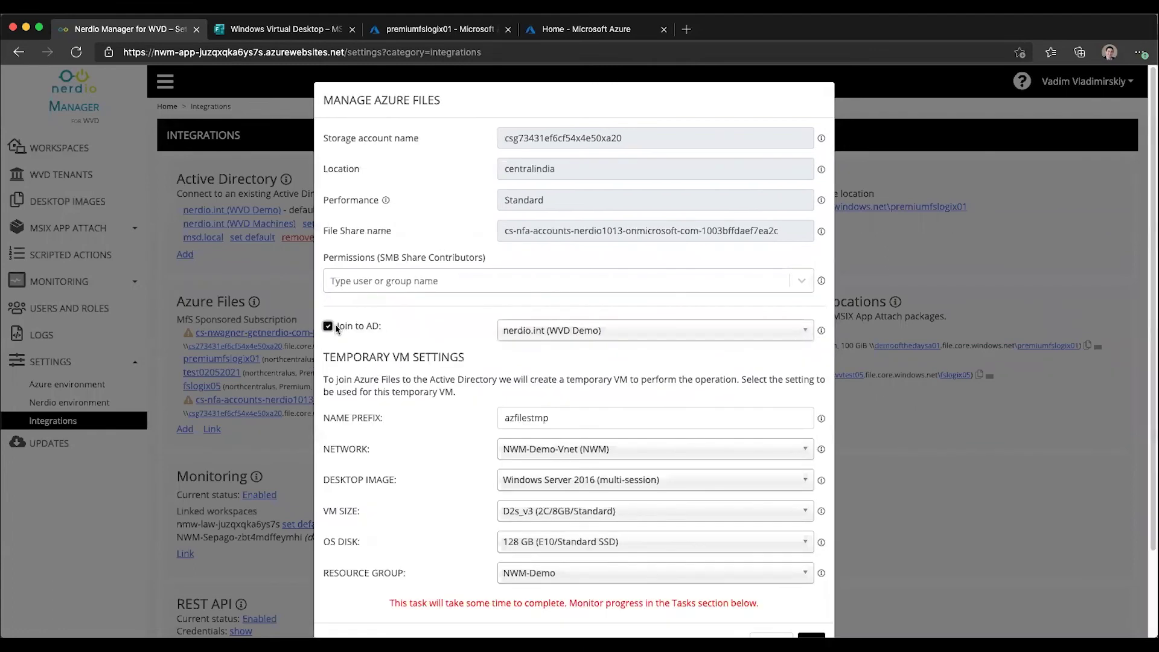
pyautogui.scroll(-3, 573, 441)
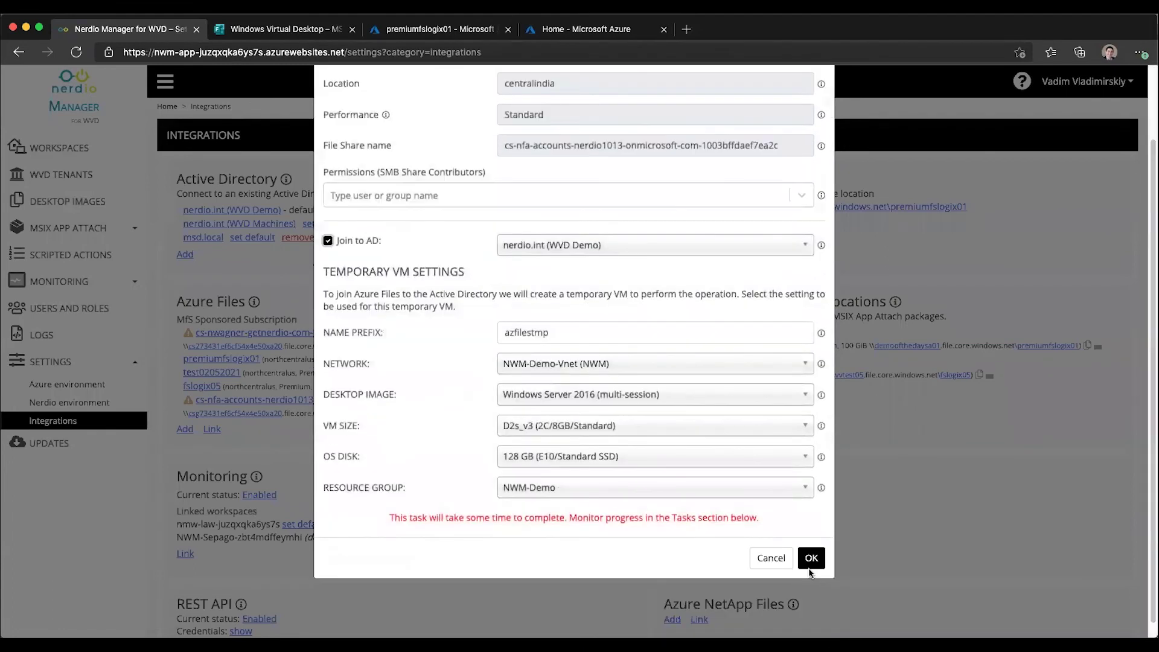